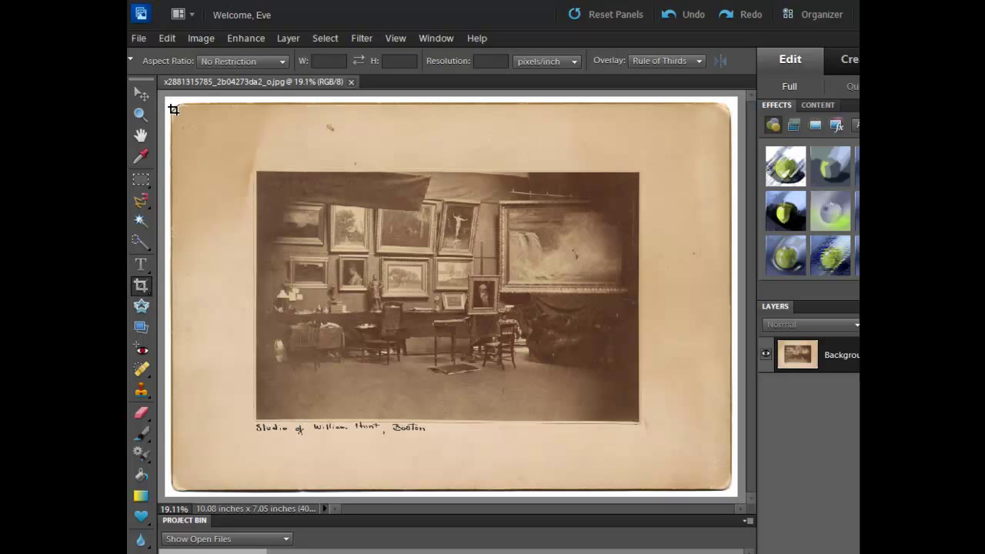
- Crop away the scan's ragged outer edges, leaving a 9.77 x 6.673 inch image
drag(175, 108, 729, 485)
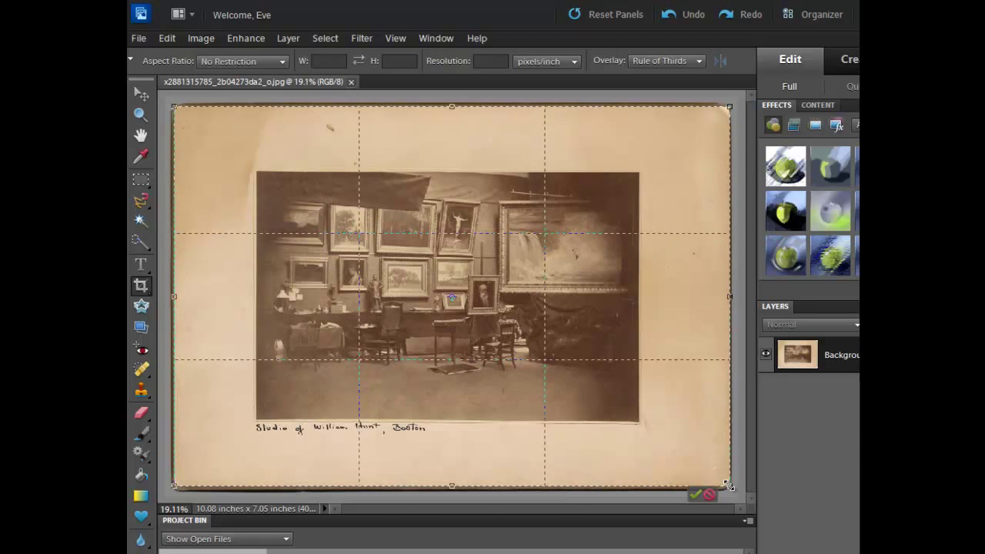
click(696, 493)
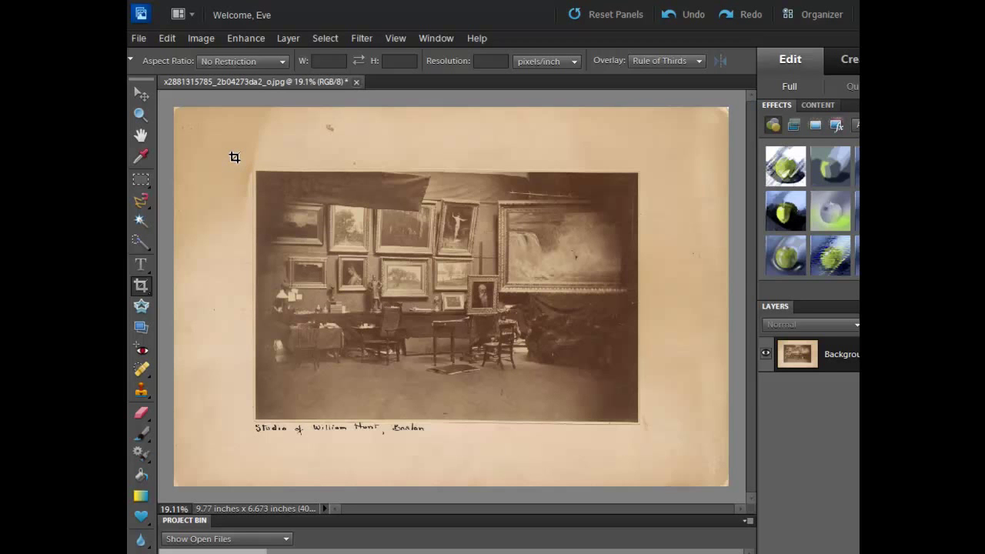
- Crop tightly to the print border with the handwritten caption, leaving 7.433 x 5.03 inches
drag(235, 157, 655, 442)
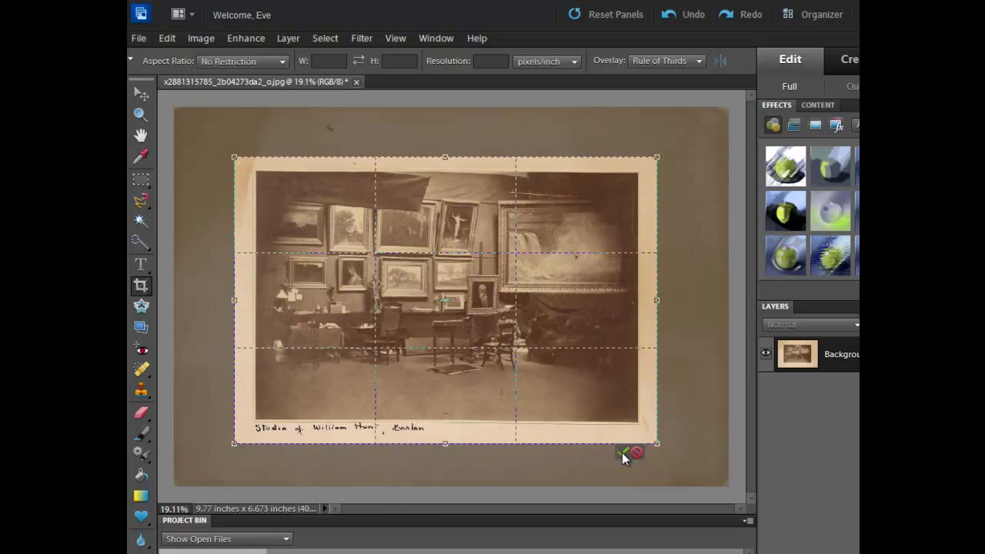
key(Return)
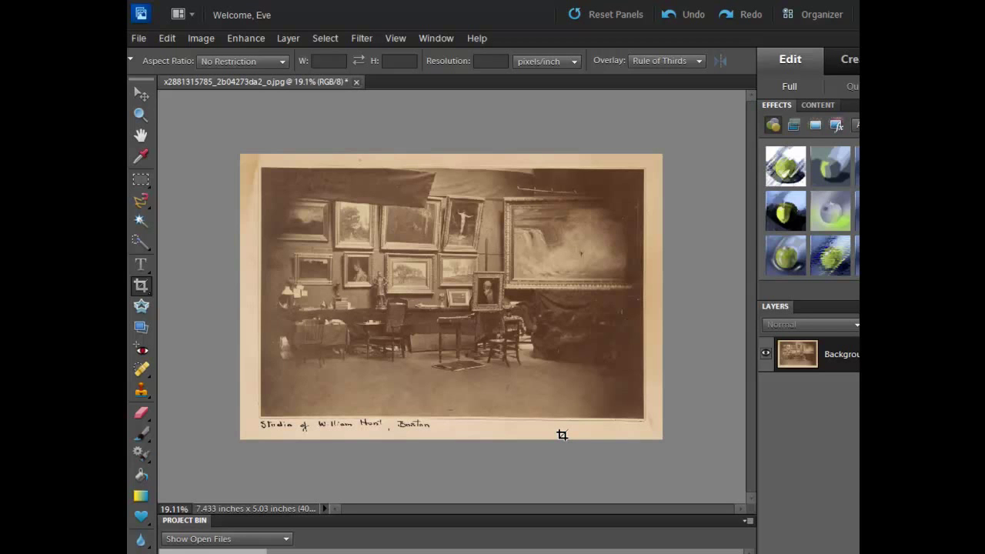
- Launch File > Save for Web, showing the 17.1M original beside a 5.013M GIF
click(140, 39)
click(163, 191)
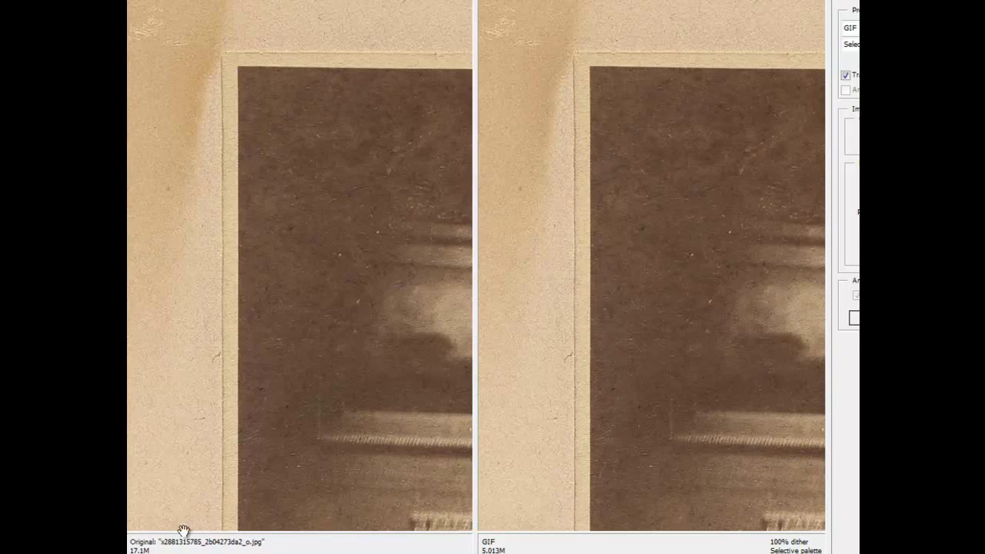
- Change the Save for Web format from GIF to JPEG at High, quality 60
drag(347, 442, 138, 267)
drag(306, 364, 187, 293)
drag(396, 366, 245, 308)
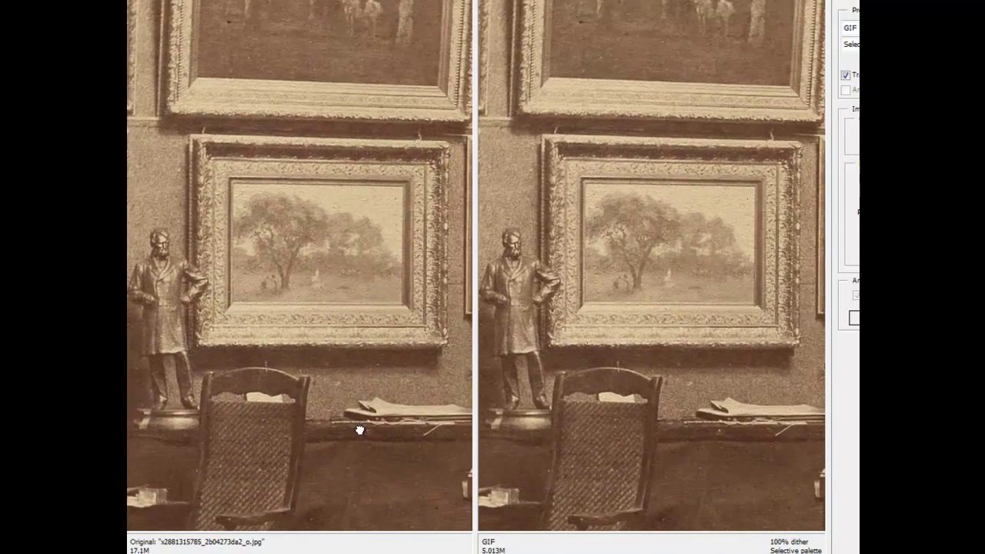
drag(359, 429, 341, 303)
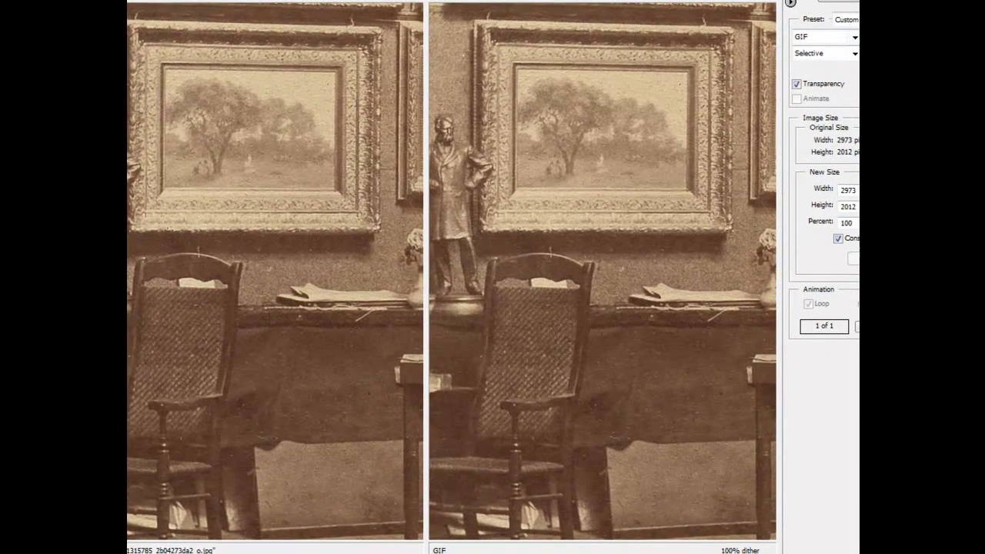
click(854, 37)
click(846, 67)
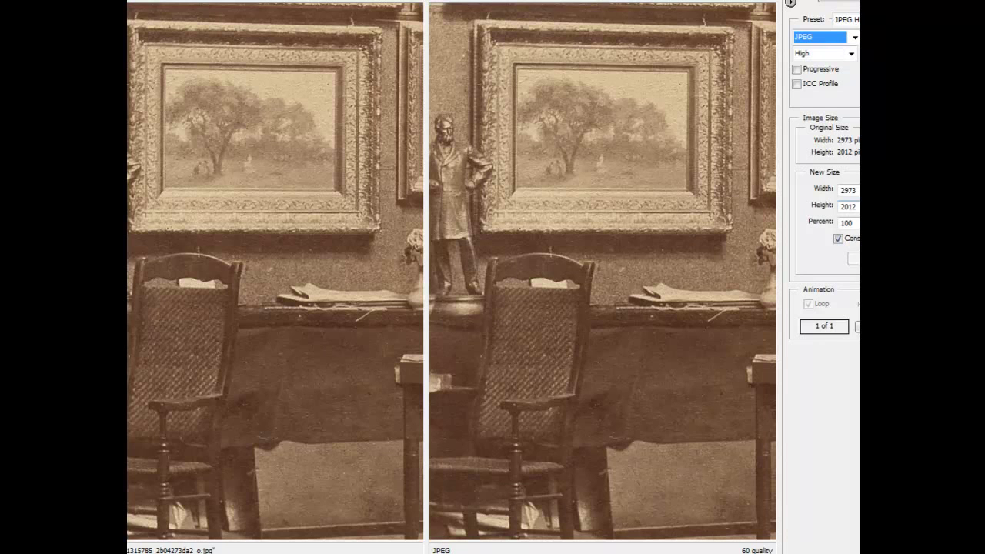
- Resize the web export to 1000 x 677 pixels, cutting the JPEG estimate to 129.5K
click(847, 190)
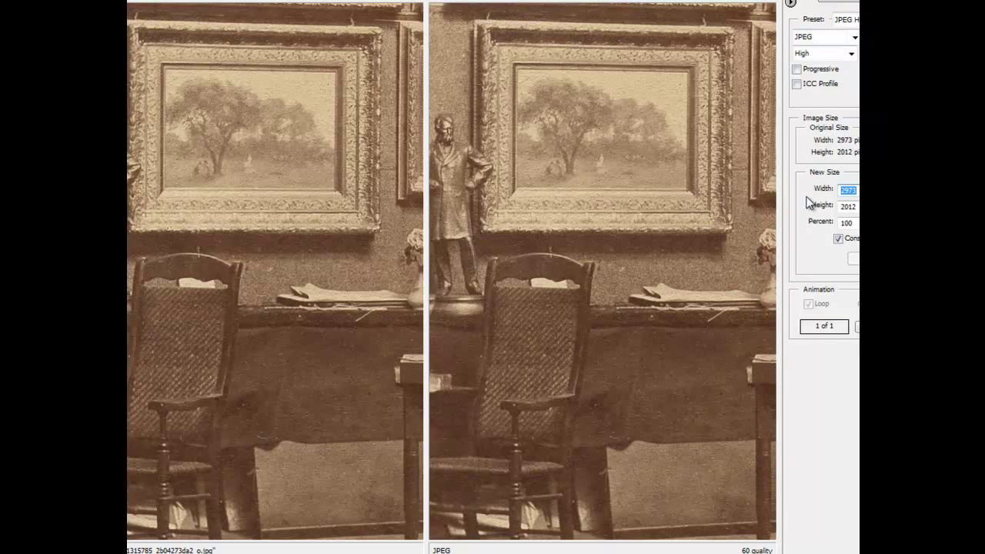
text(1000)
click(853, 258)
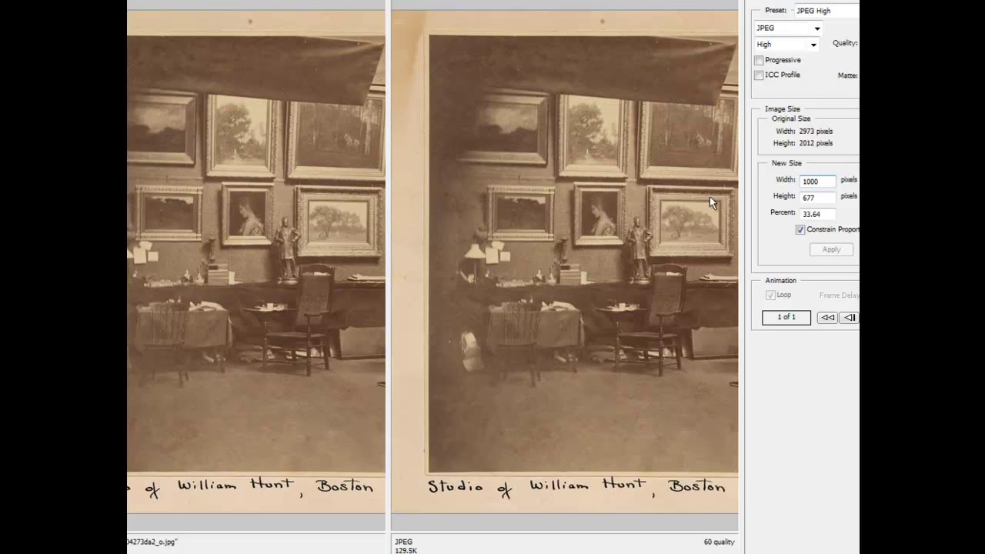
click(813, 47)
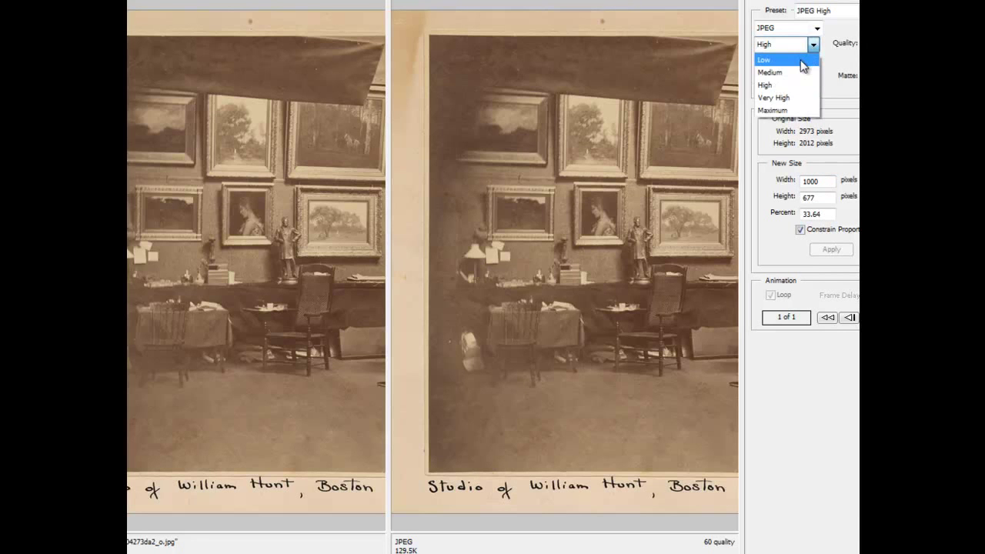
click(802, 61)
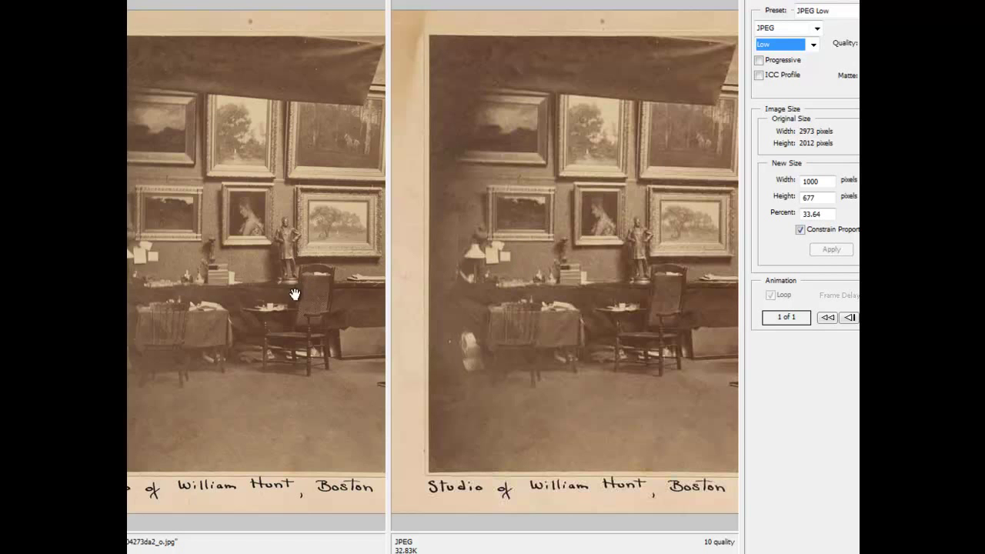
click(783, 44)
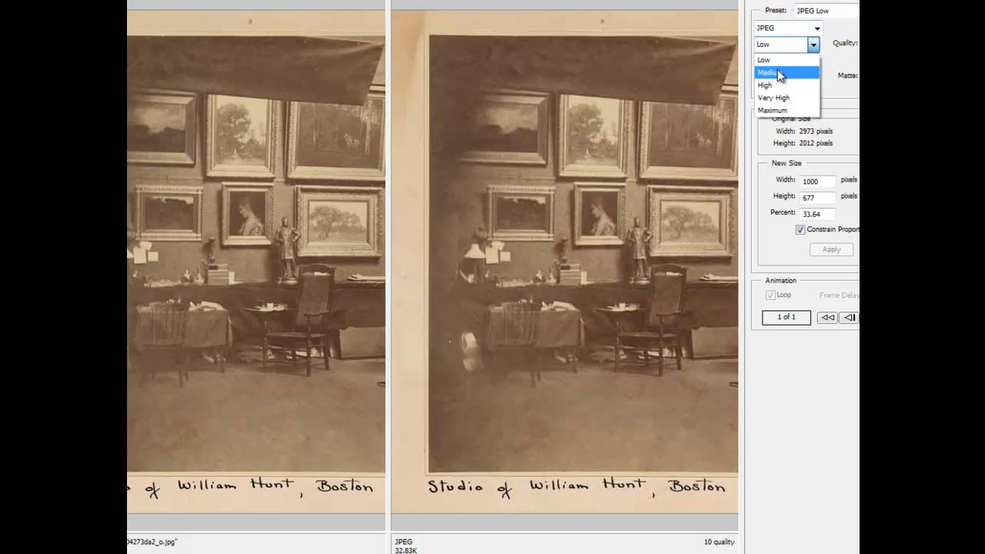
click(780, 75)
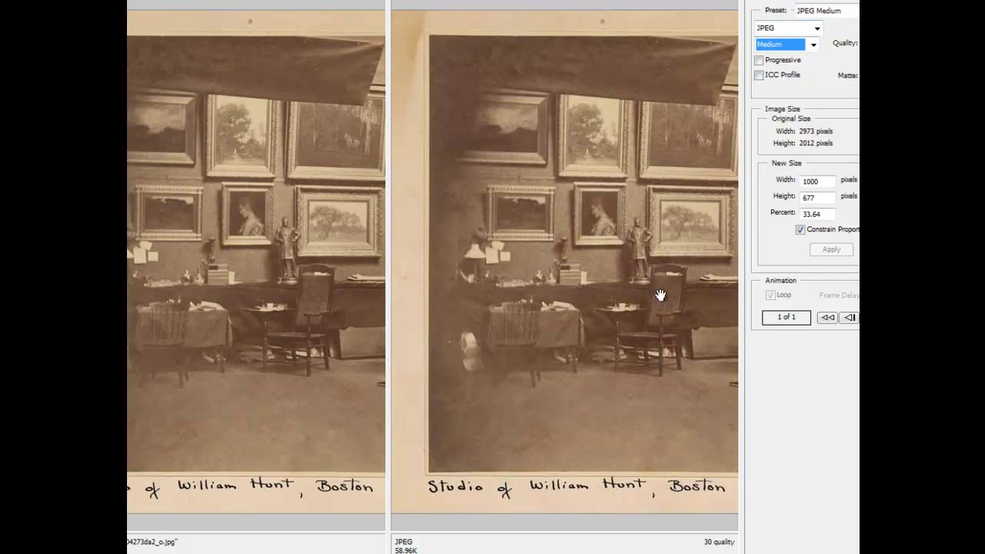
click(810, 46)
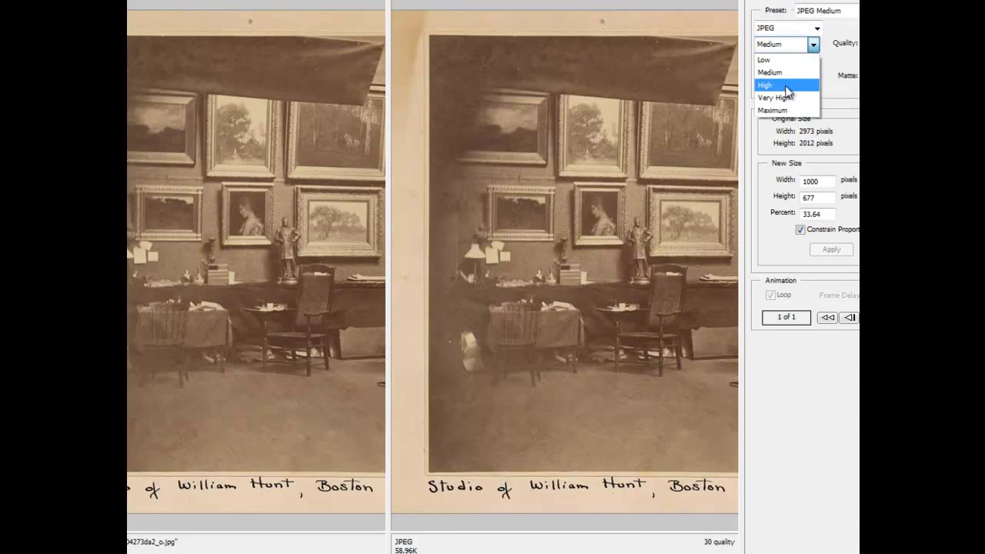
click(786, 87)
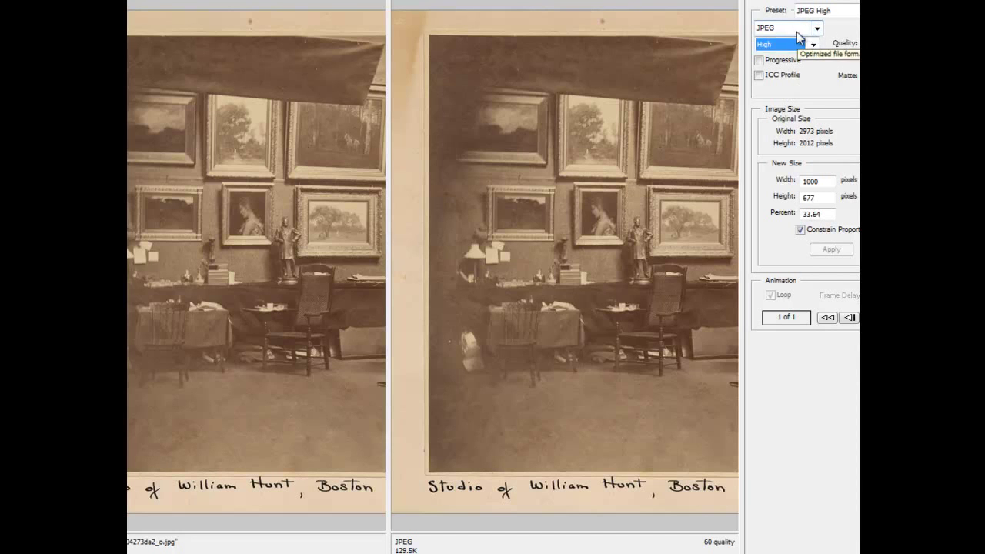
- Try the JPEG Medium preset, return to JPEG High, then switch the format to PNG-8
click(827, 17)
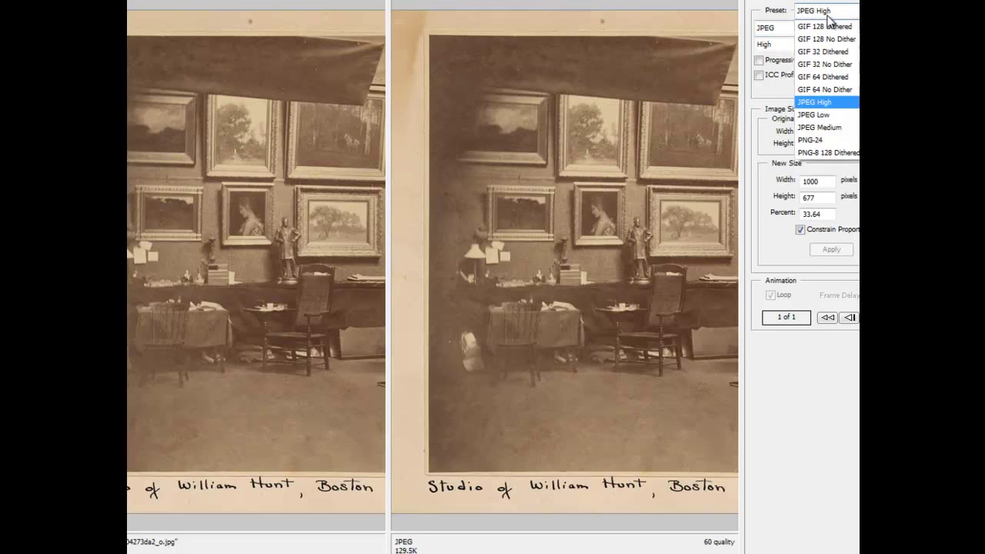
click(822, 127)
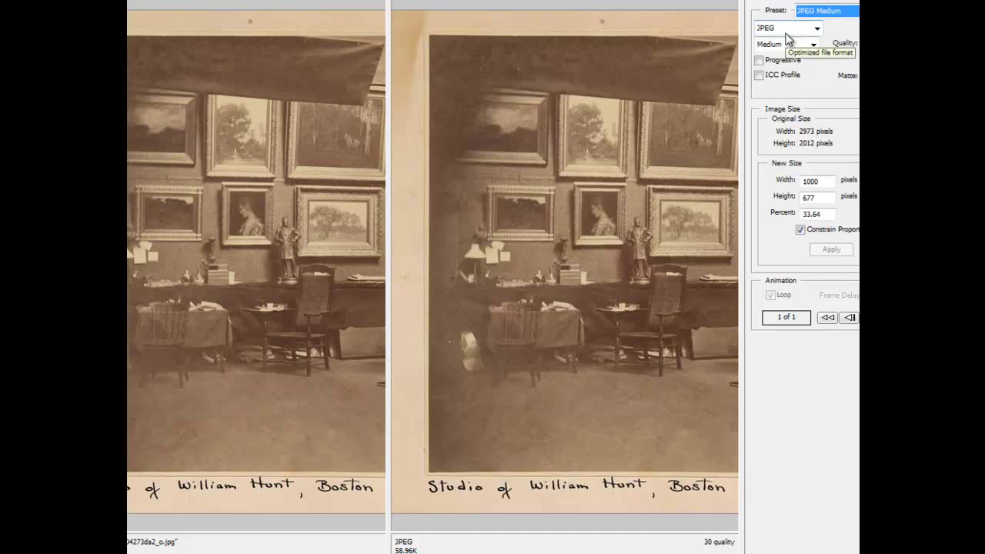
click(825, 10)
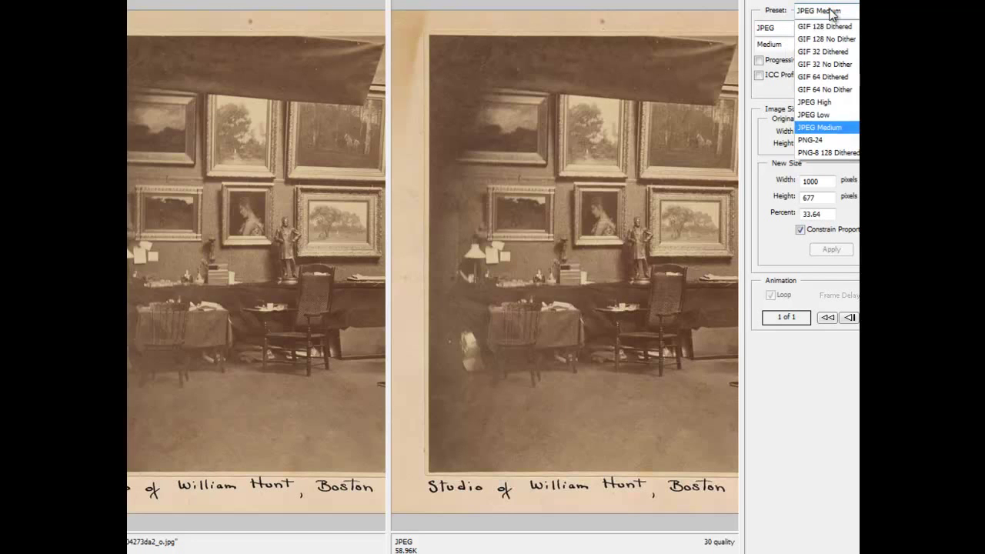
click(825, 102)
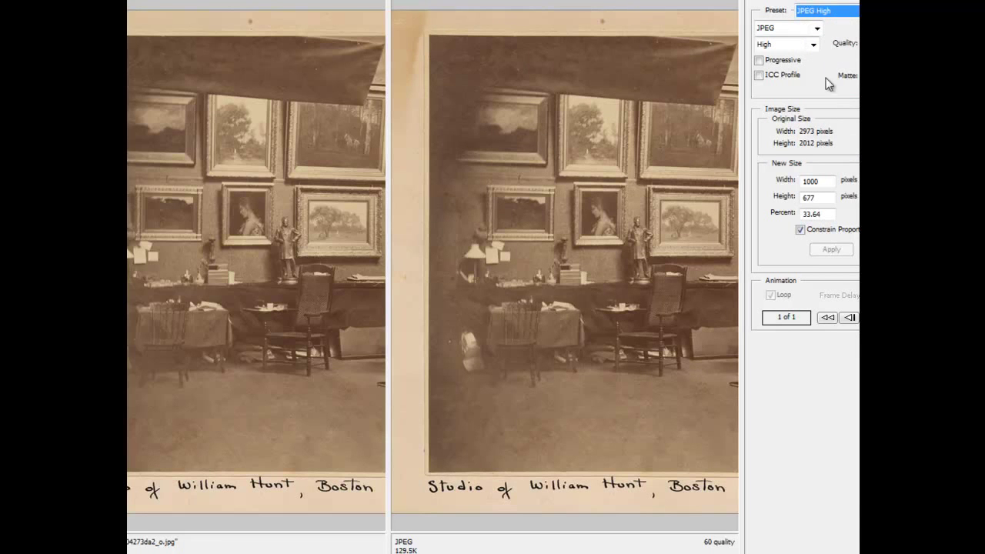
click(817, 28)
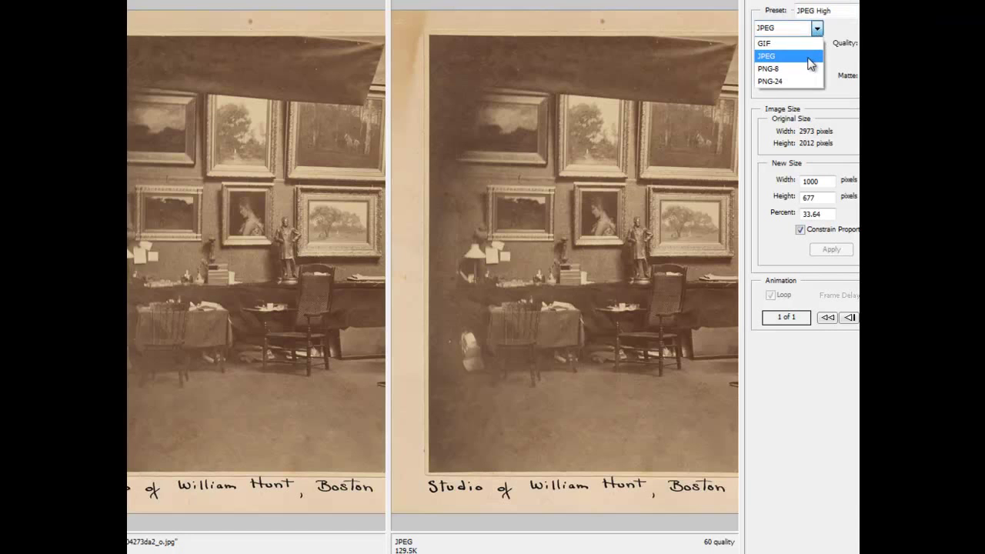
click(770, 68)
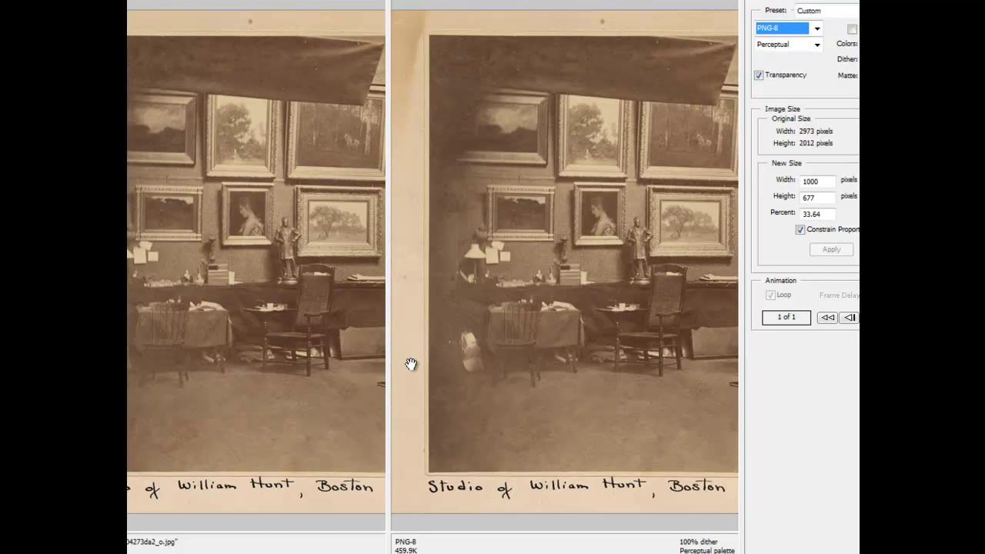
- Set the export format to GIF, estimated at 524.9K with perceptual palette
click(816, 30)
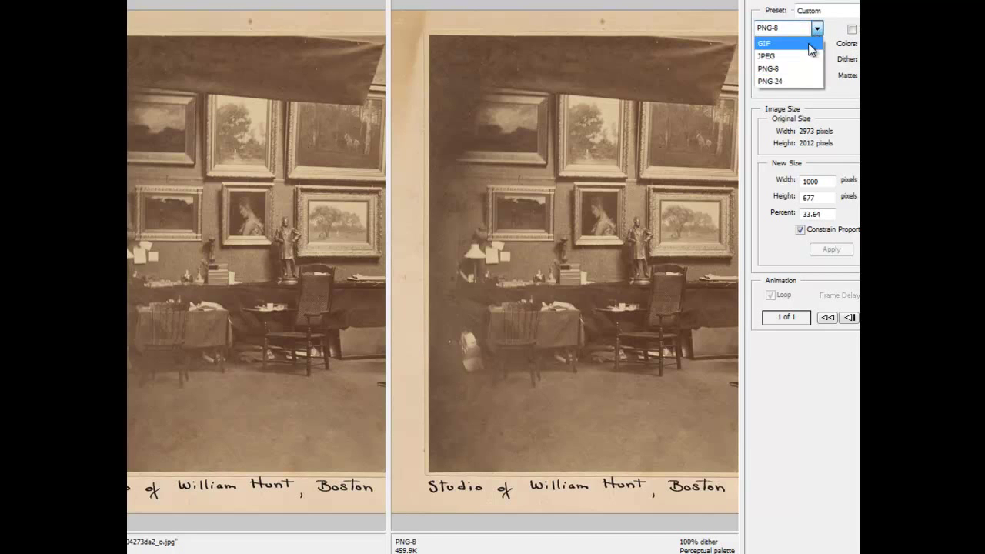
click(809, 44)
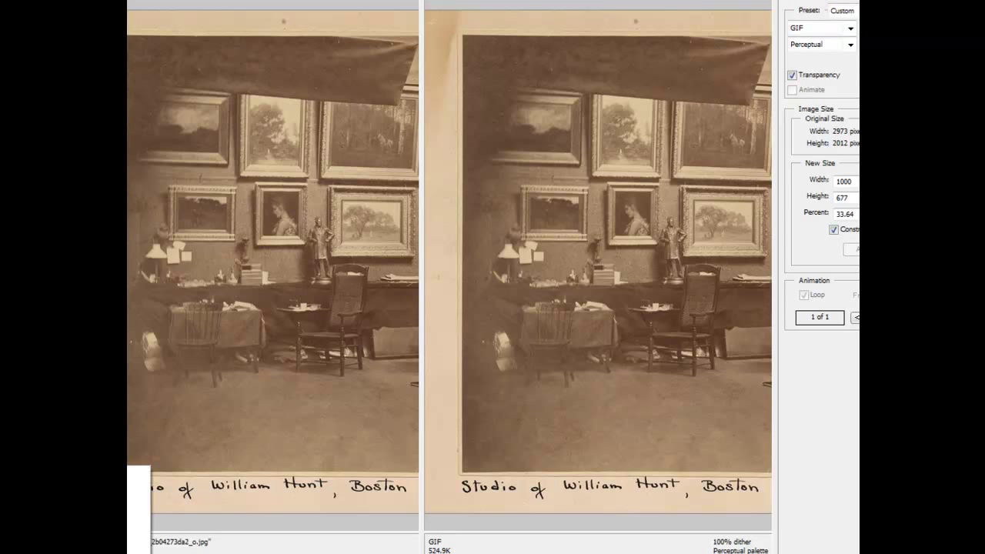
- Zoom both previews in and pan toward the statue and chair to compare detail
click(130, 512)
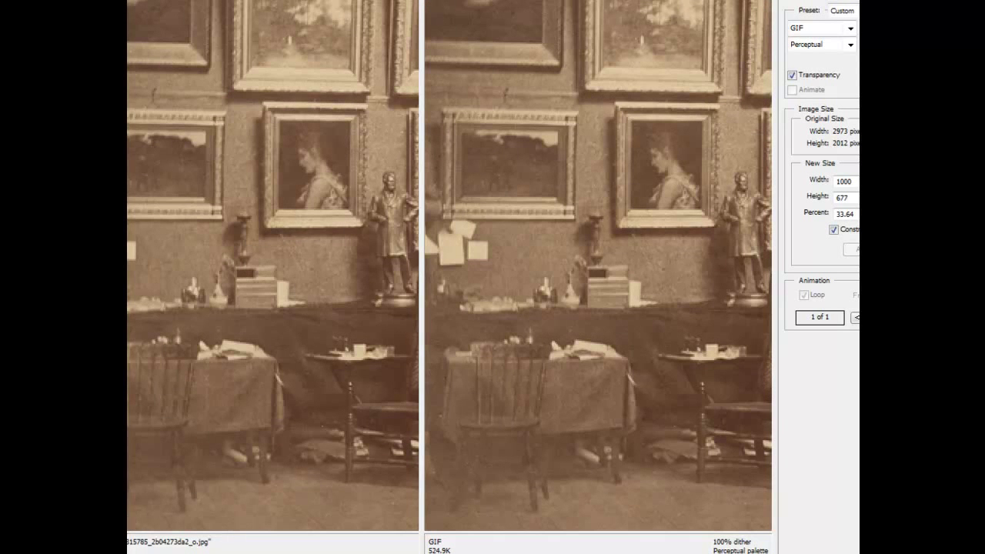
click(135, 542)
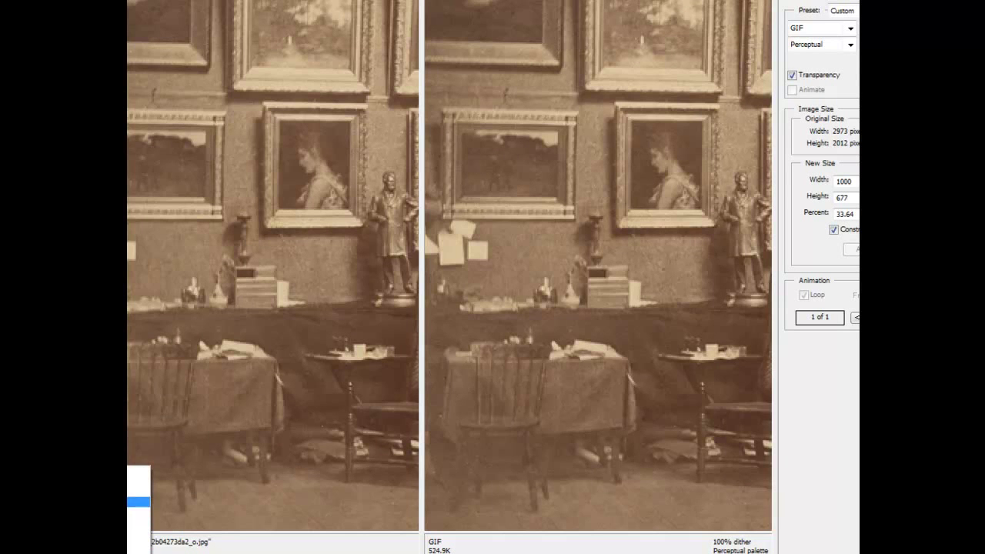
click(137, 508)
drag(556, 355, 424, 348)
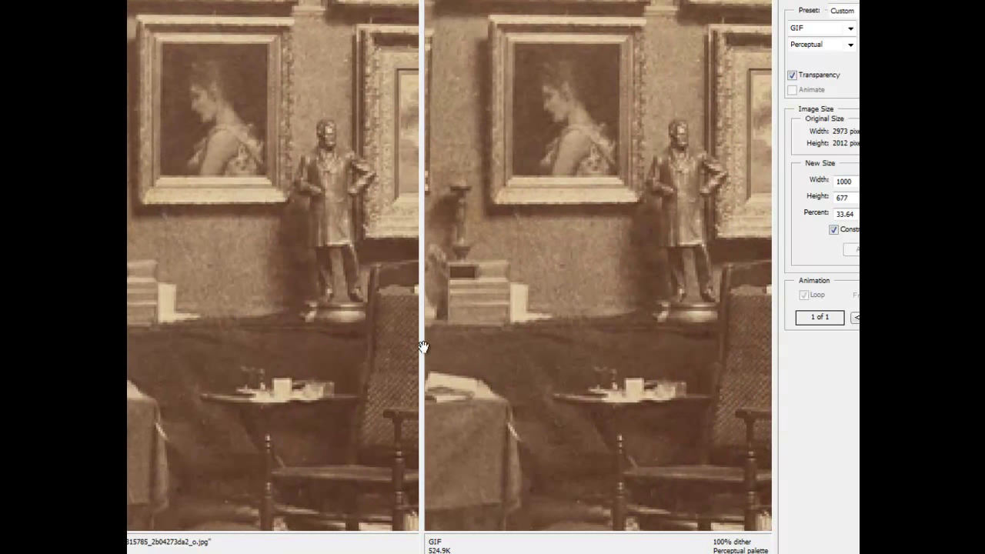
drag(570, 342, 513, 344)
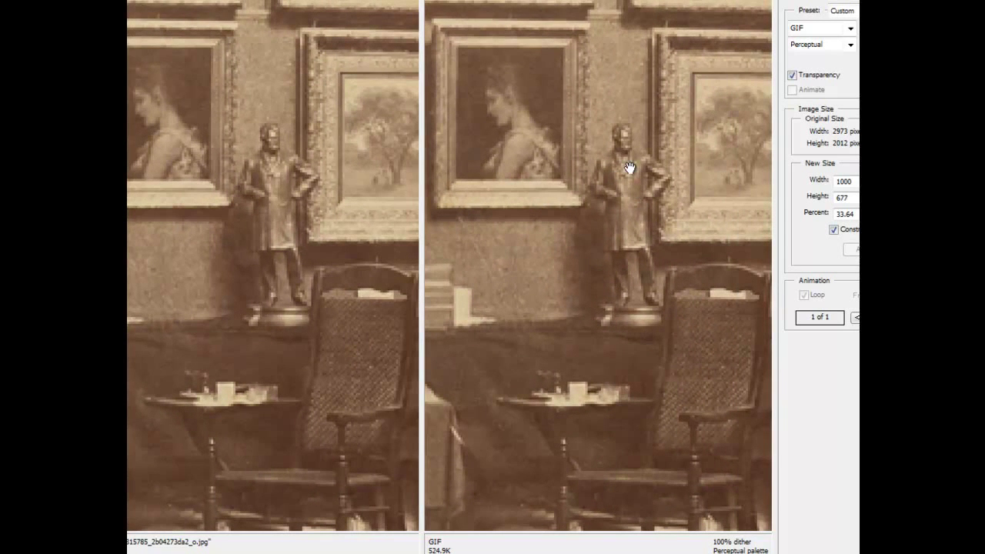
- Switch the format back to JPEG High, quality 60, estimated at 129.5K
click(820, 30)
click(817, 56)
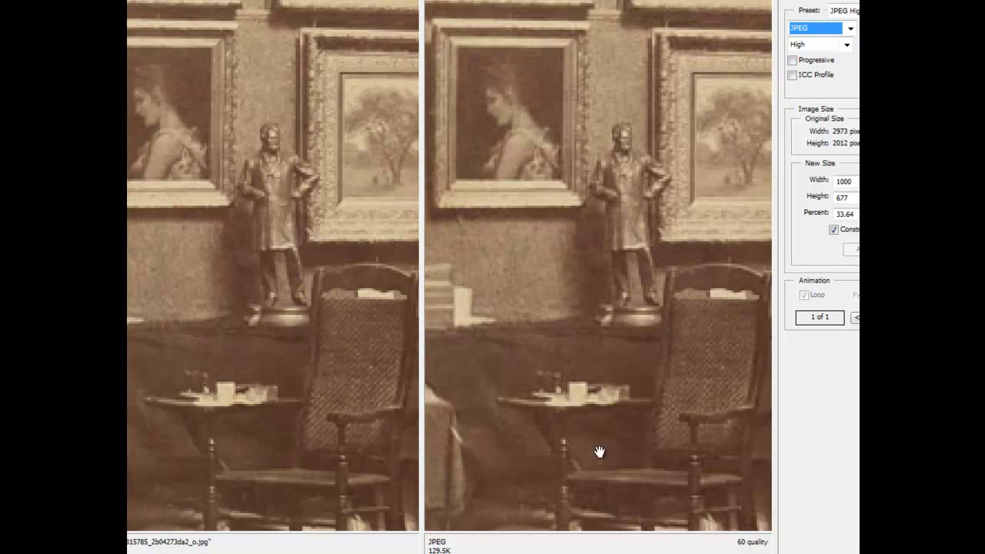
drag(644, 351, 614, 246)
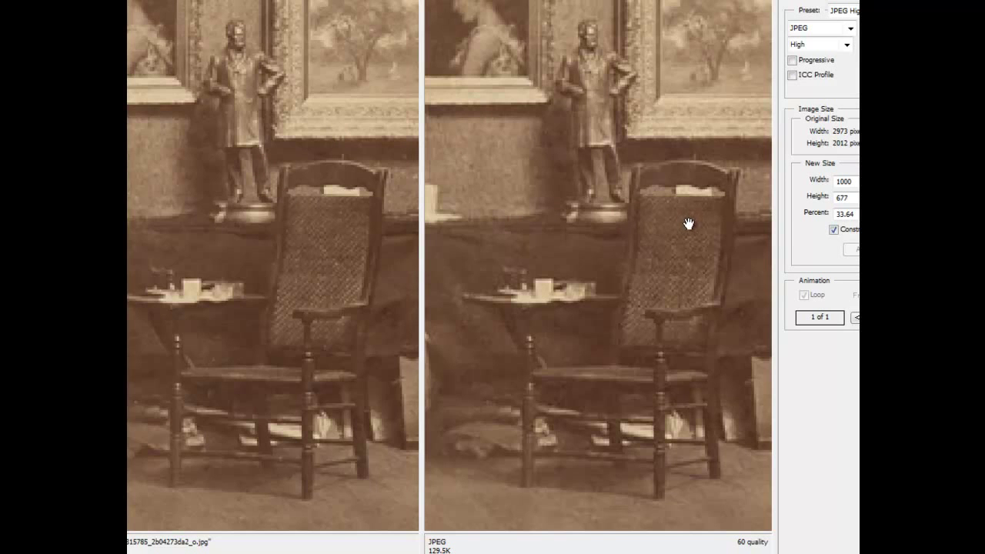
- Drop the JPEG quality to Low (10), shrinking the estimate to 32.83K
click(847, 48)
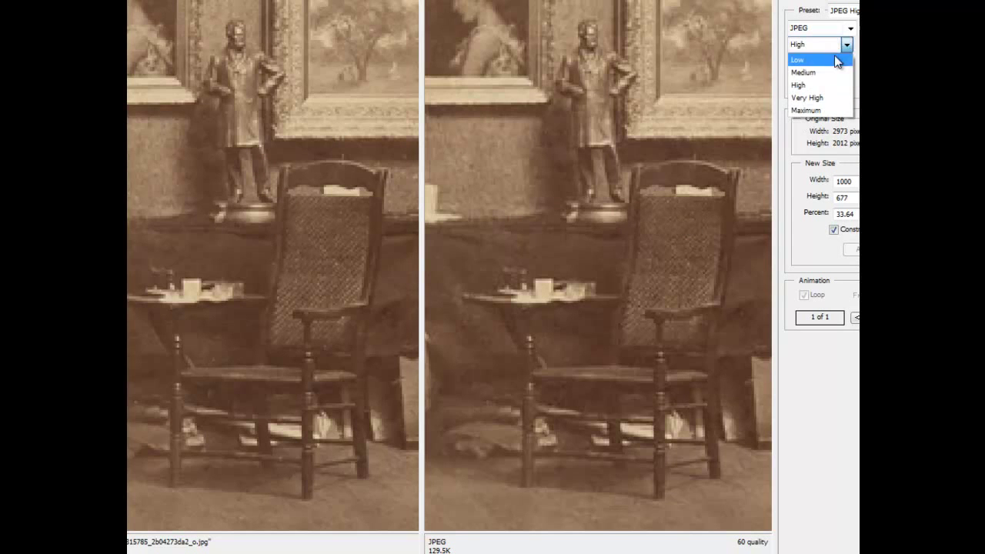
click(831, 59)
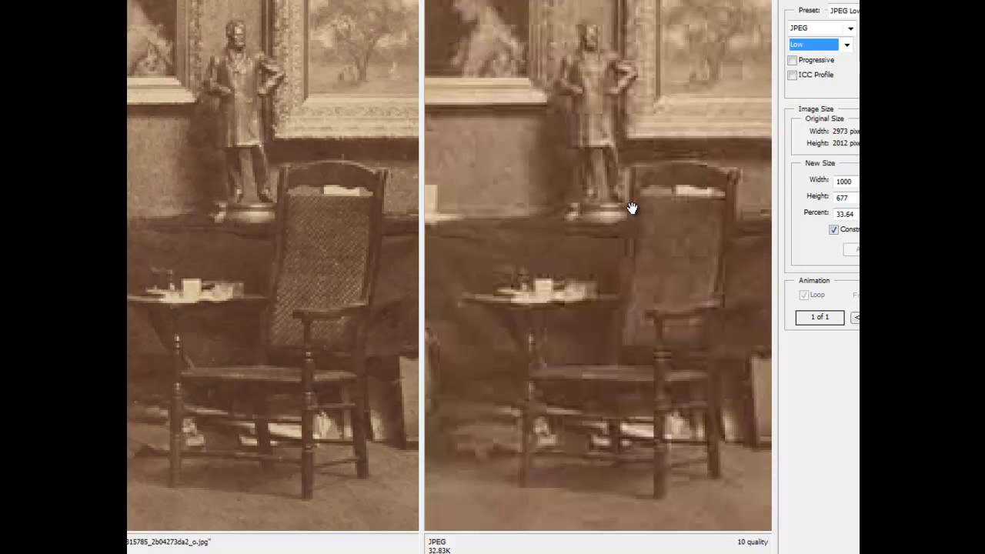
- Set the new width to 500 pixels and pan across the smaller previews
key(Tab)
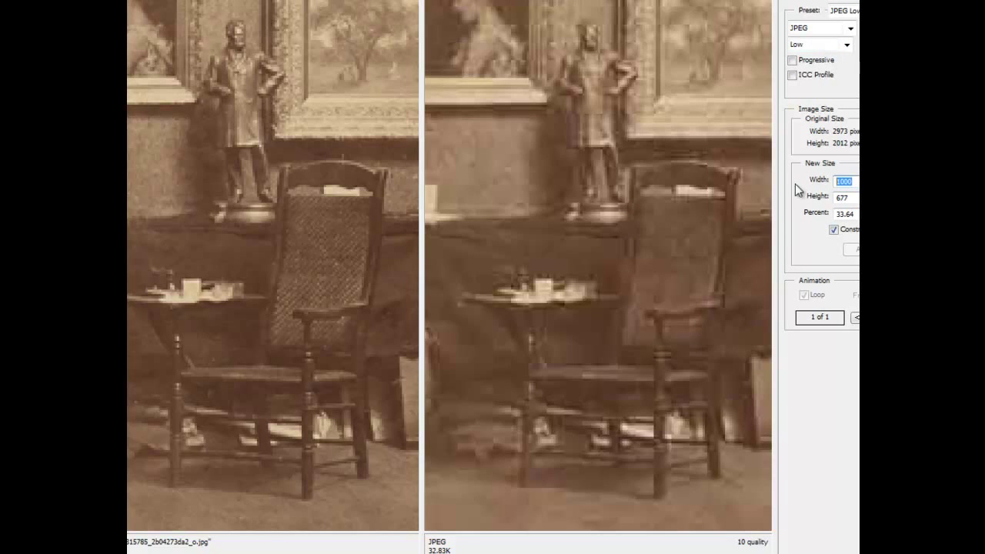
text(500)
key(Return)
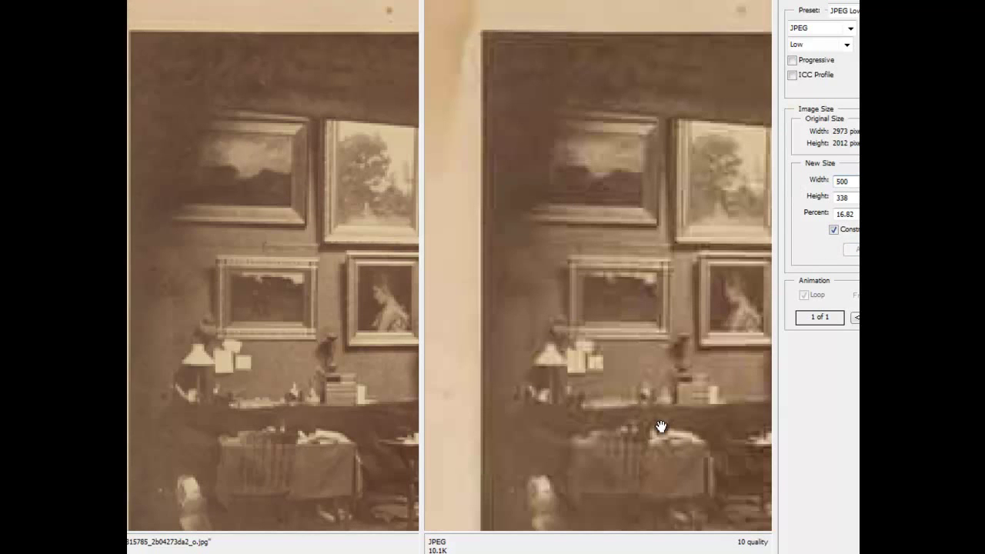
drag(659, 429, 473, 345)
drag(602, 343, 546, 296)
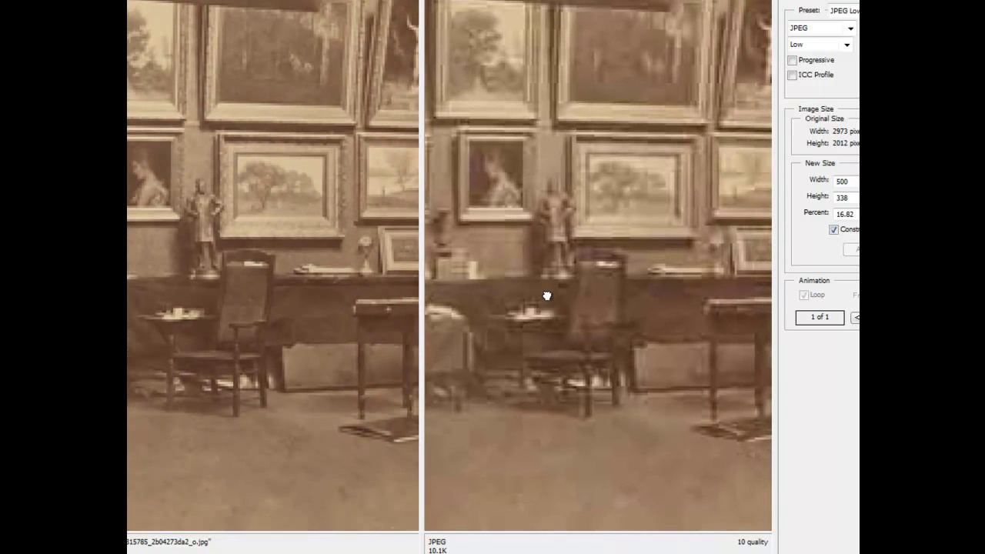
- Reduce the width to 250 pixels (250 x 169), bringing the JPEG to 3.322K
drag(850, 181, 791, 191)
text(250)
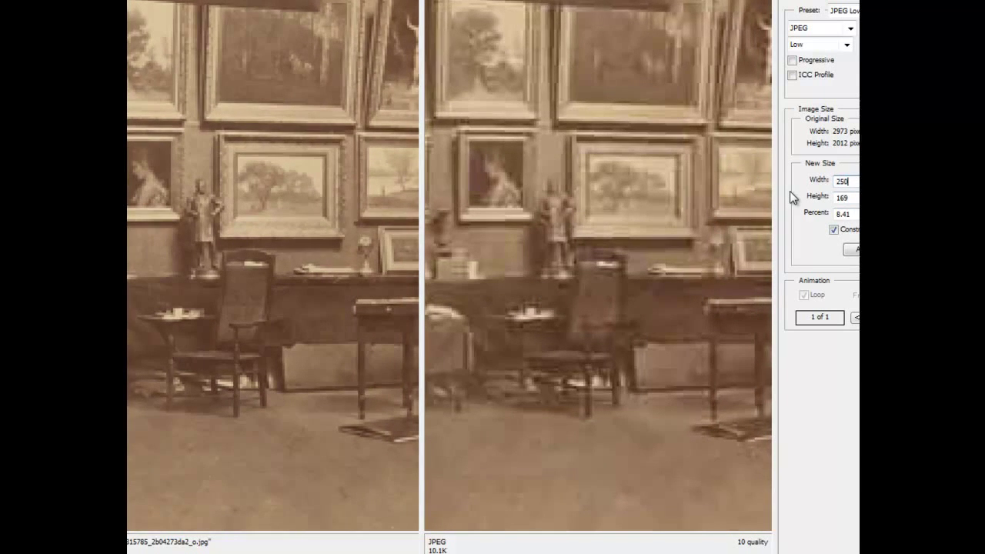
key(Return)
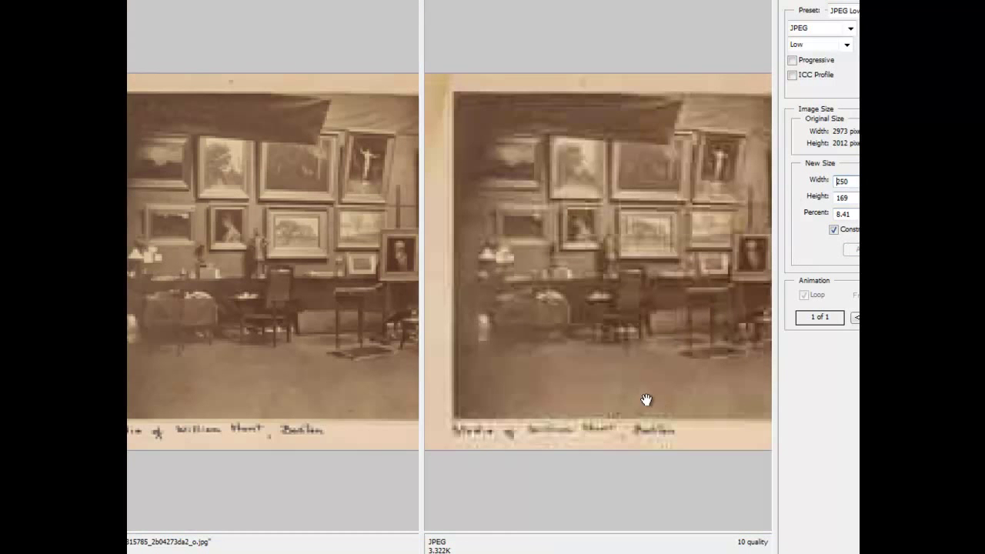
- Set the 250 x 169 JPEG export back to High quality (60), about 9.633K
mouse_move(707, 378)
mouse_down()
mouse_move(655, 336)
mouse_move(616, 352)
mouse_up()
click(843, 45)
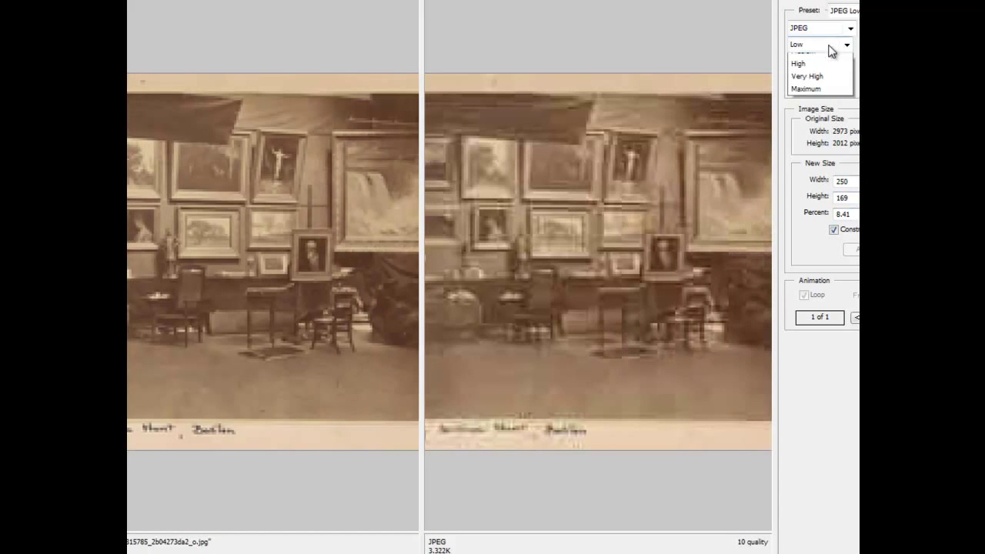
click(820, 85)
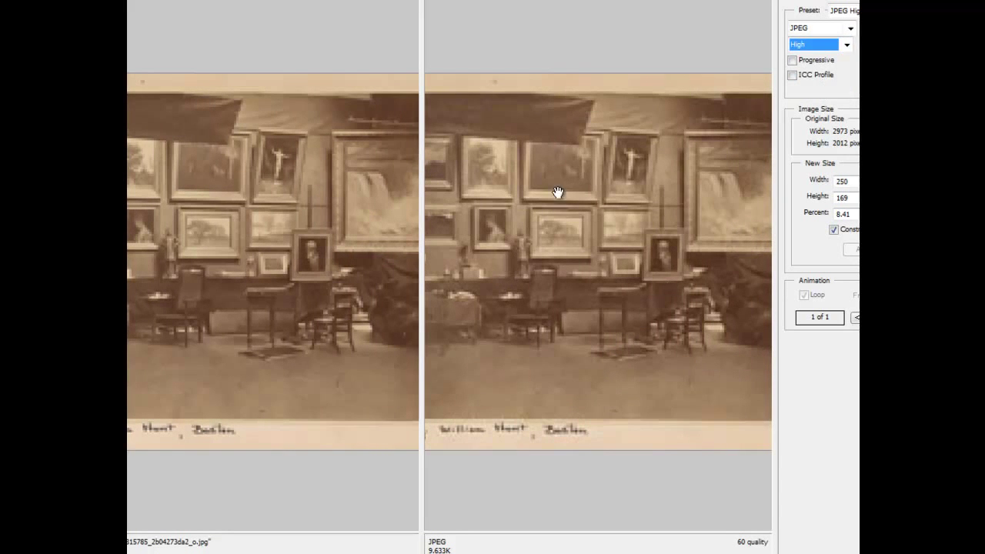